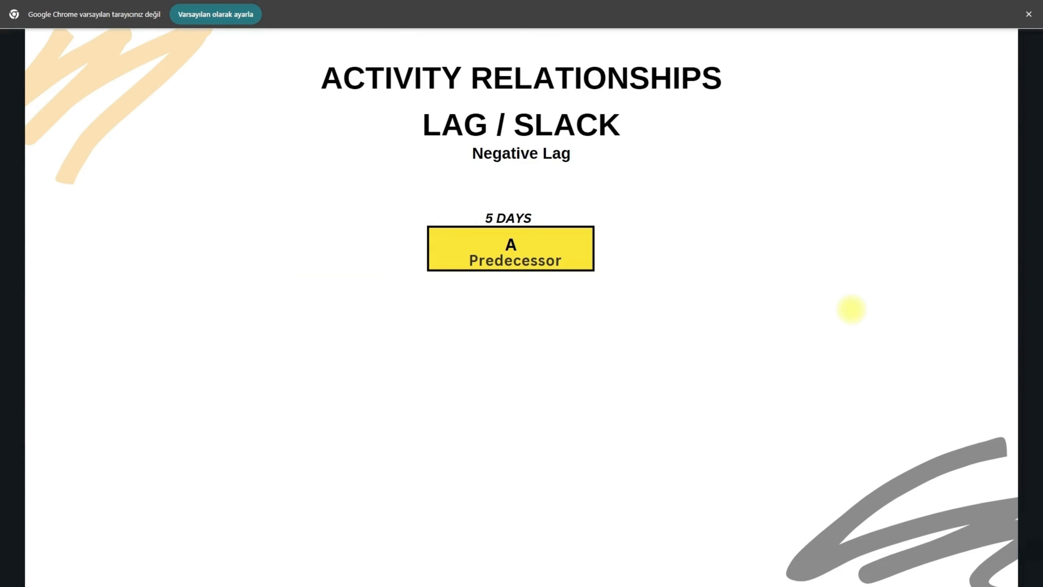
pyautogui.click(851, 309)
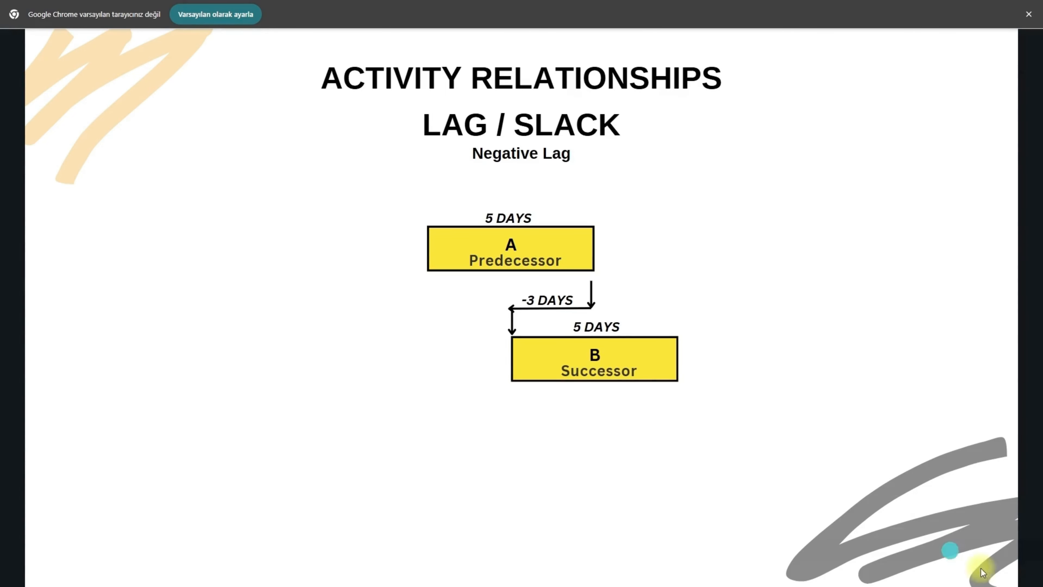
pyautogui.moveTo(1001, 551)
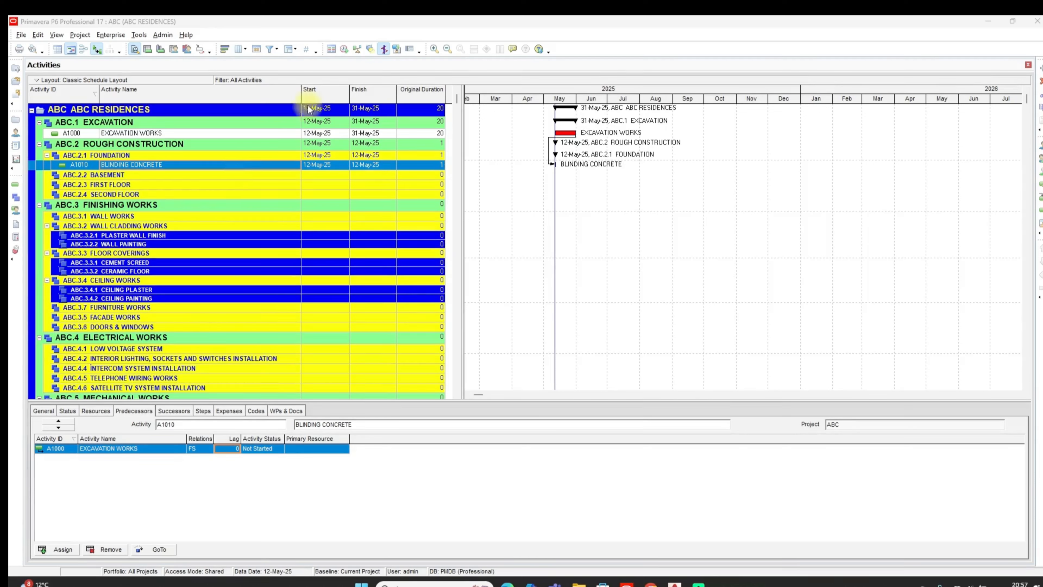
# Add four activities under FOUNDATION after BLINDING CONCRETE, named WATERPROOFING, FORMWORK, REBAR and CONCRETE
pyautogui.click(1041, 69)
pyautogui.write('WATERPROOFING')
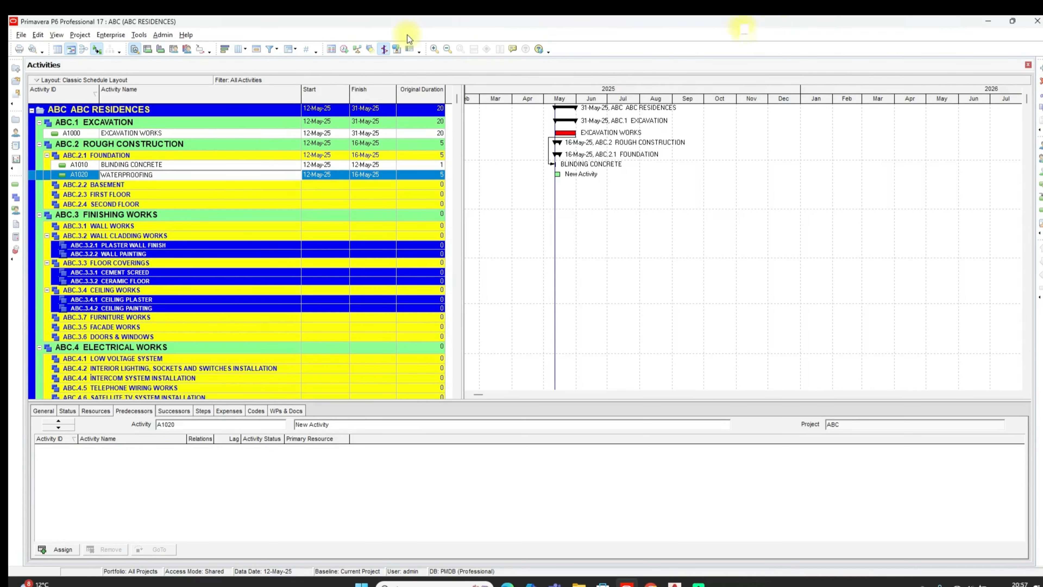
pyautogui.click(1041, 69)
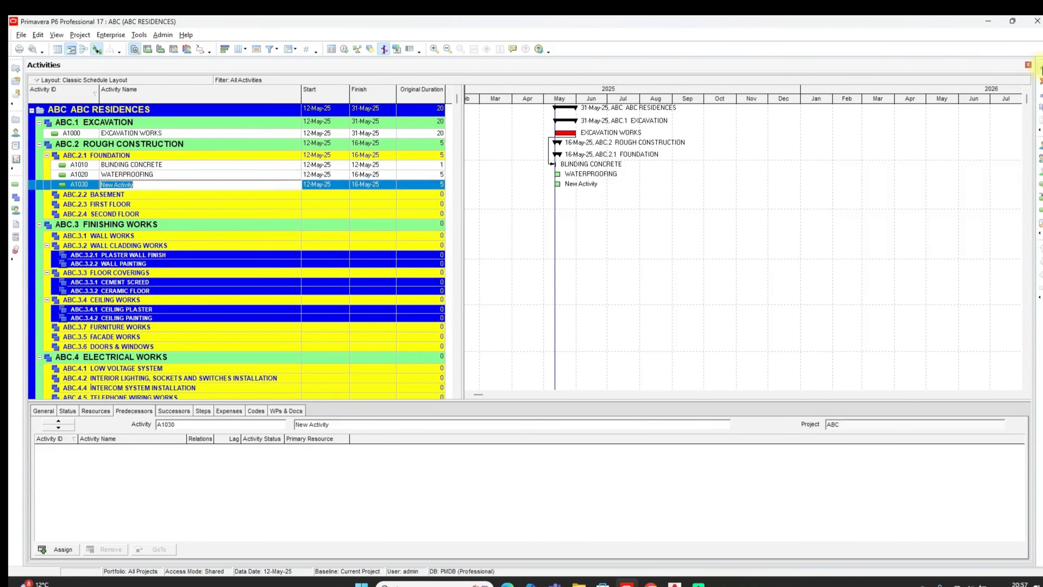
pyautogui.write('FORMWORK')
pyautogui.click(1041, 68)
pyautogui.write('REBAR')
pyautogui.click(1041, 68)
pyautogui.write('CONCRETE')
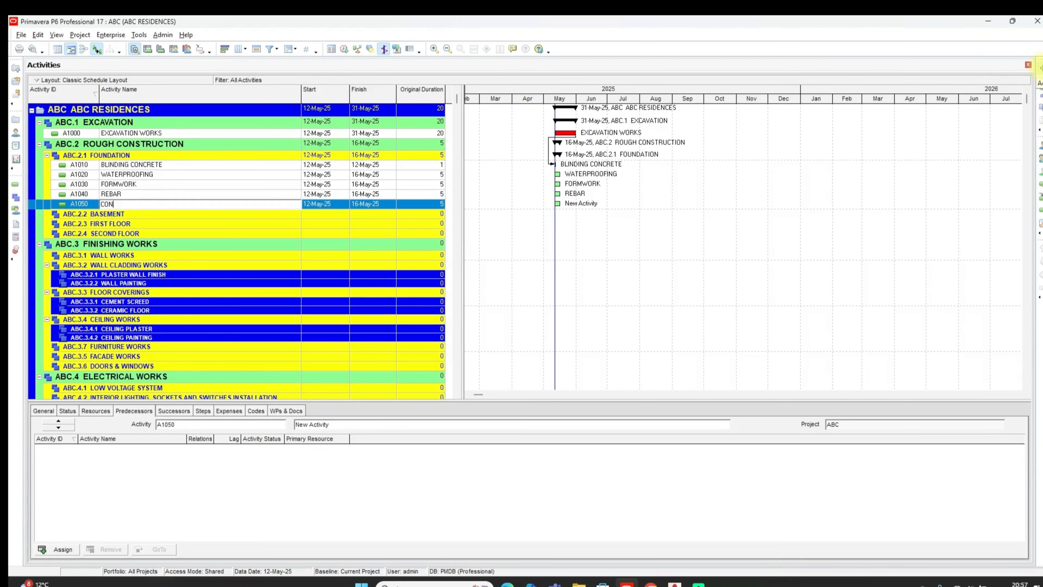
# Set the foundation activities' original durations to 1 for CONCRETE, 4 for REBAR, 3 for FORMWORK and 2 for WATERPROOFING
pyautogui.click(429, 207)
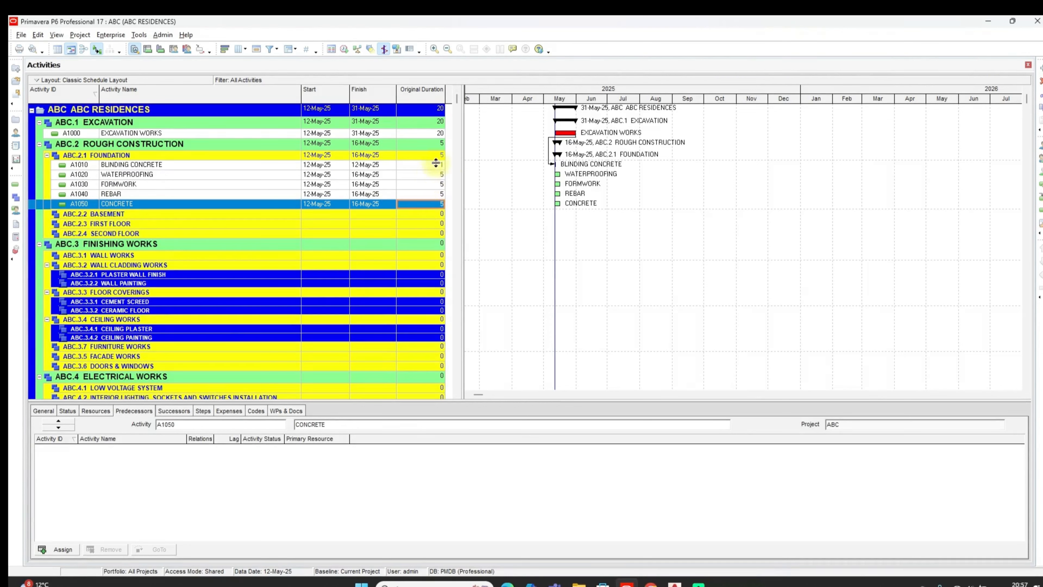
pyautogui.write('1')
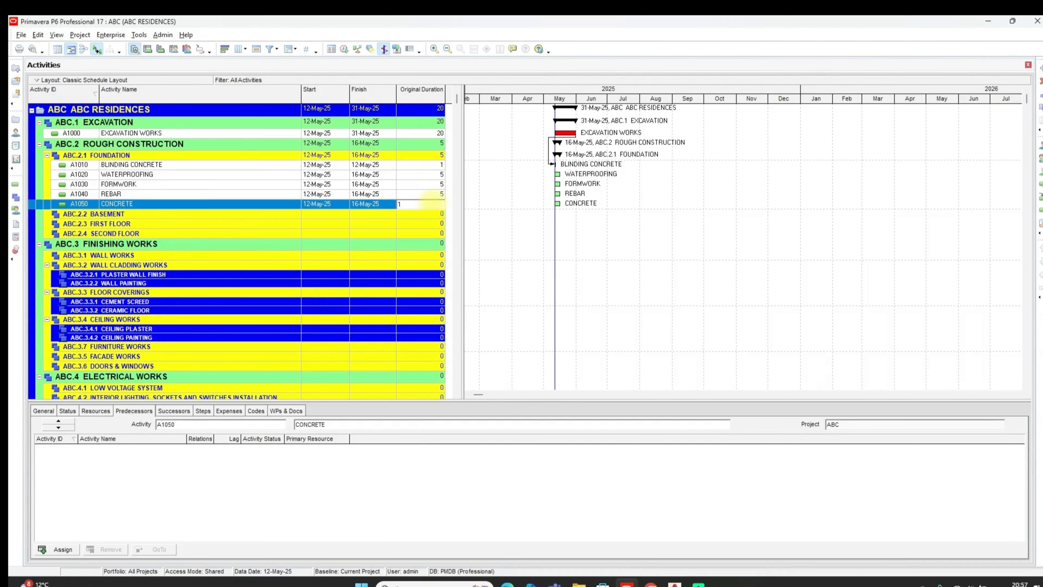
pyautogui.click(431, 193)
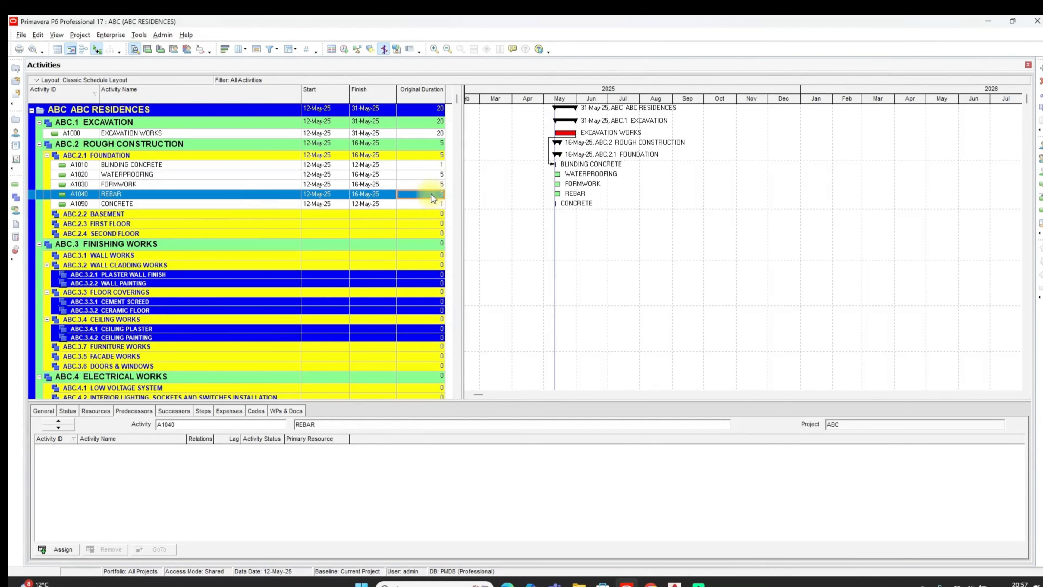
pyautogui.click(431, 193)
pyautogui.write('4')
pyautogui.click(434, 183)
pyautogui.click(434, 183)
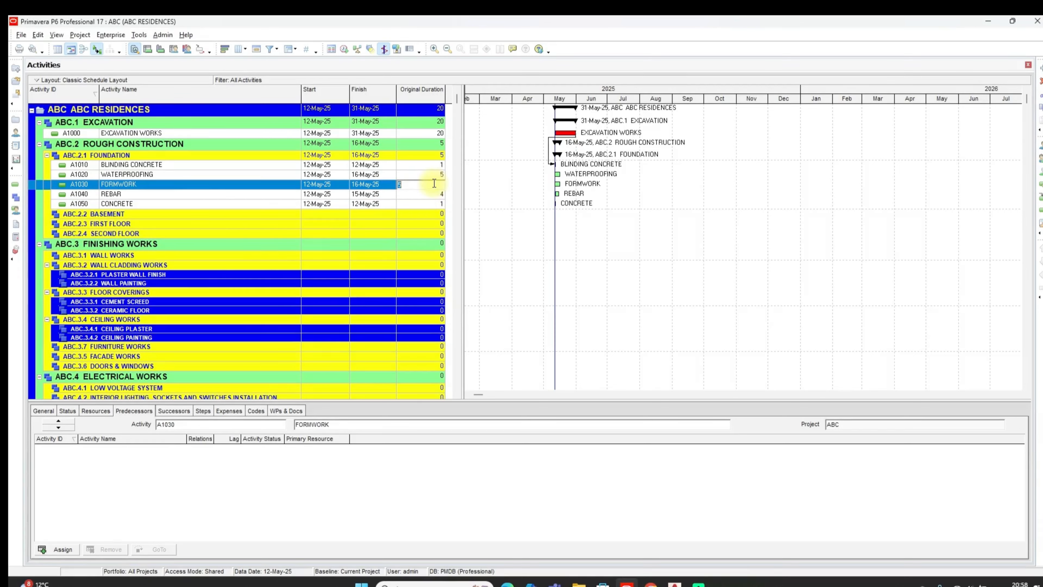
pyautogui.write('3')
pyautogui.click(429, 175)
pyautogui.click(429, 175)
pyautogui.write('2')
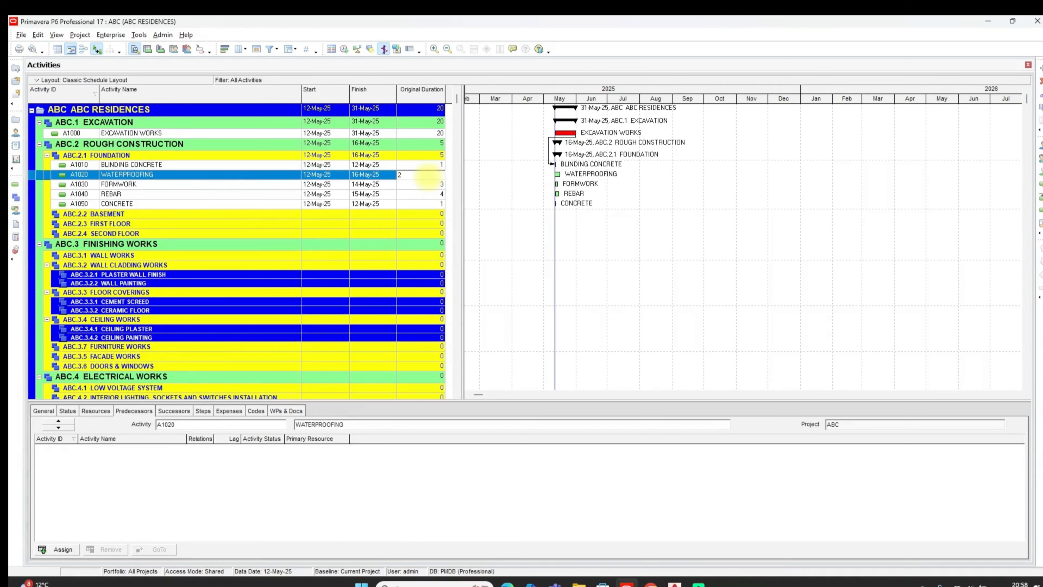
pyautogui.press('Return')
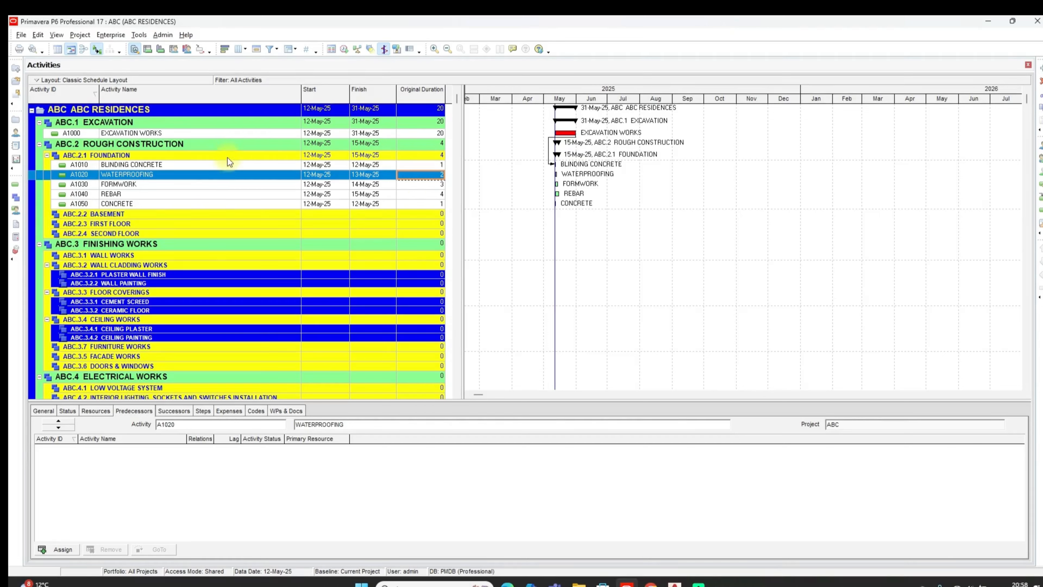
# Assign BLINDING CONCRETE as the predecessor of the WATERPROOFING activity with a lag of 1 day
pyautogui.click(224, 165)
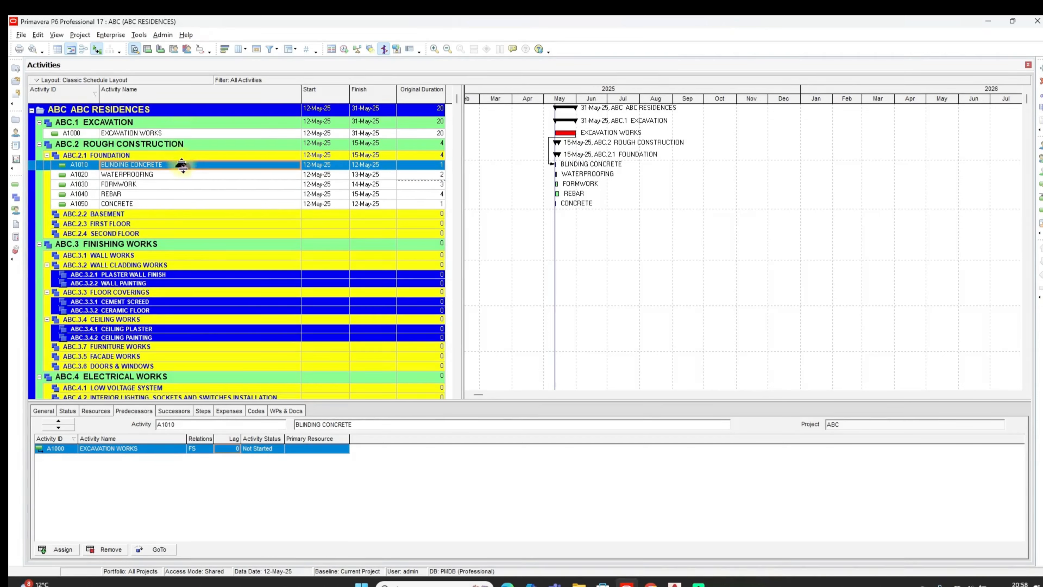
pyautogui.click(186, 176)
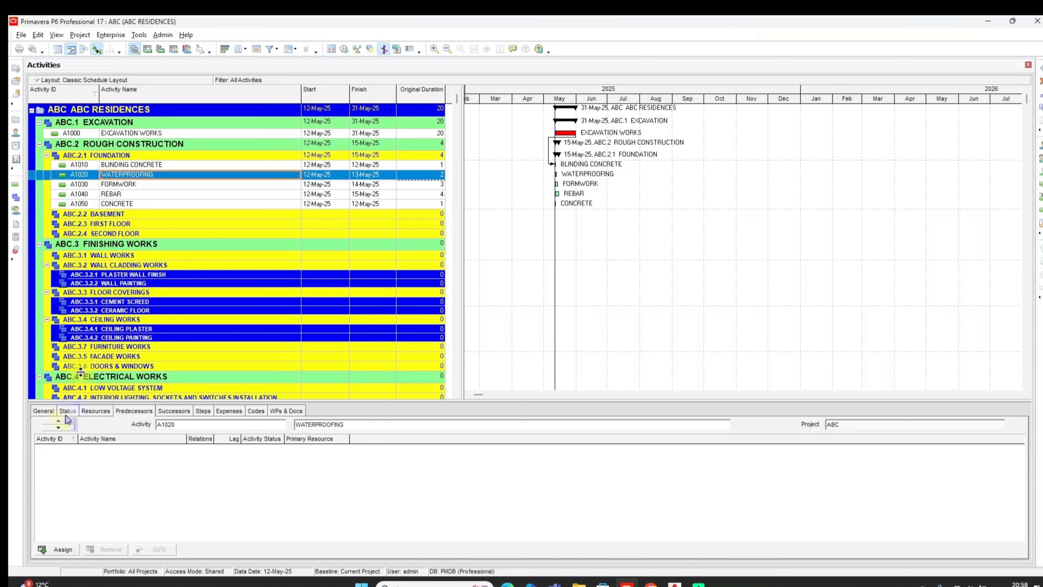
pyautogui.click(55, 549)
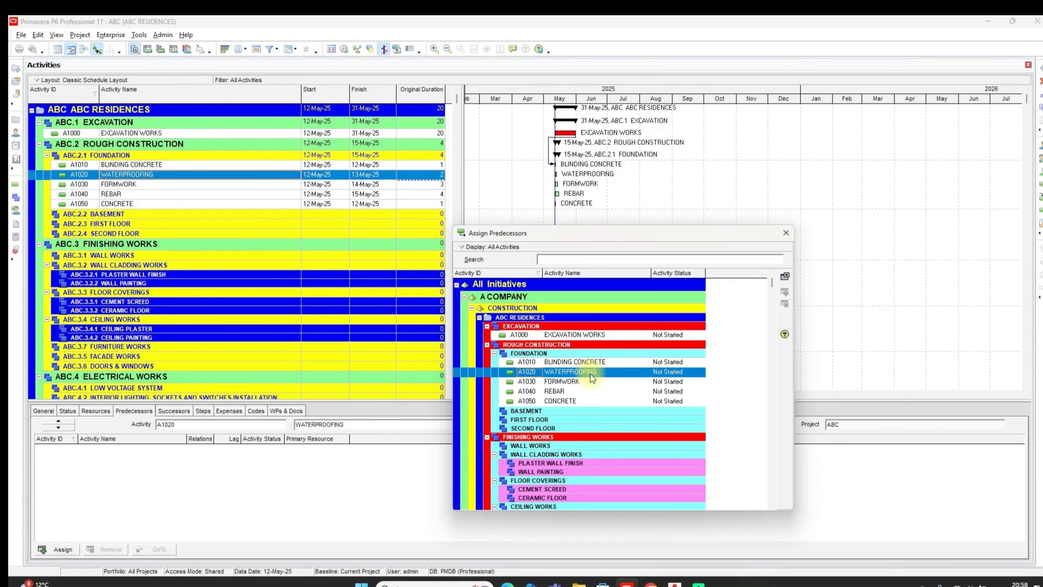
pyautogui.doubleClick(548, 363)
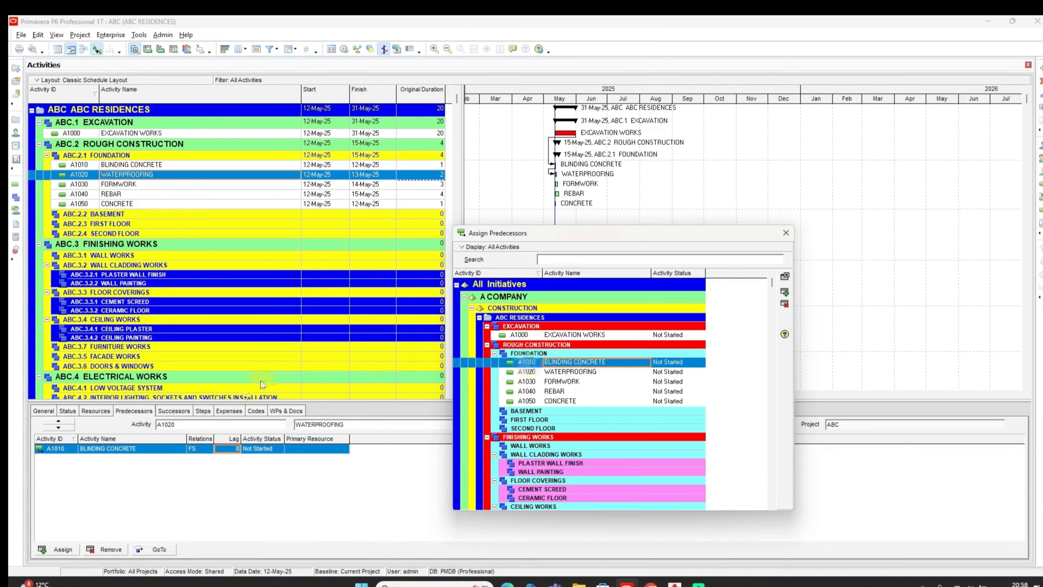
pyautogui.click(236, 449)
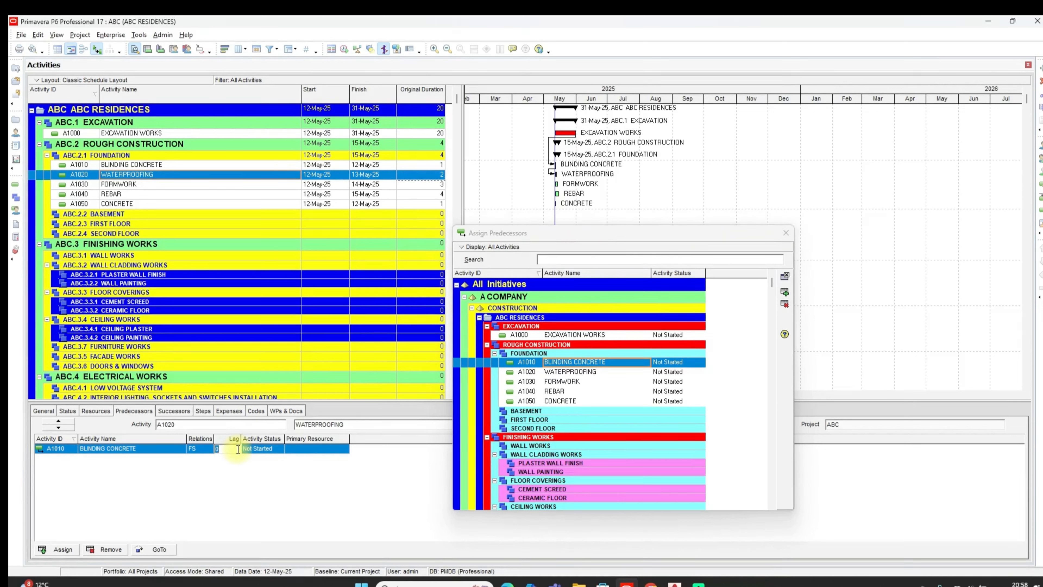
pyautogui.write('1')
# Assign WATERPROOFING as predecessor of FORMWORK, FORMWORK as predecessor of REBAR, and REBAR as predecessor of CONCRETE in the foundation
pyautogui.click(162, 186)
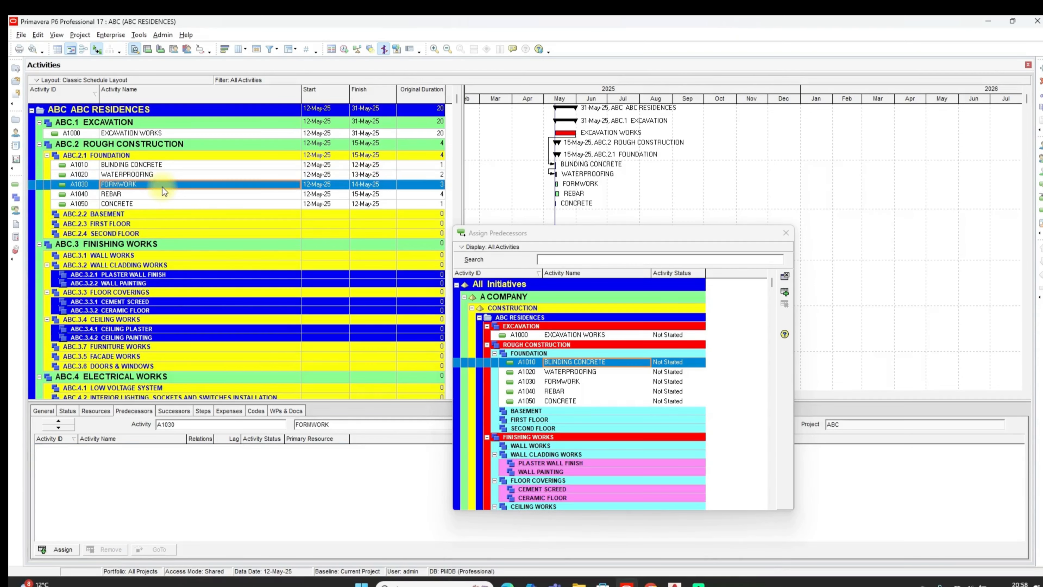
pyautogui.doubleClick(558, 371)
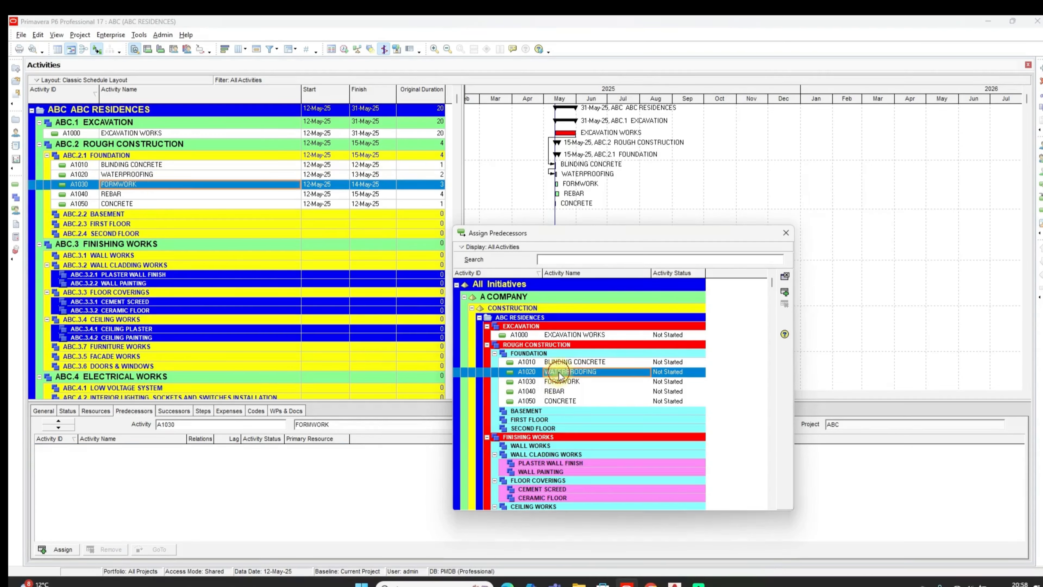
pyautogui.click(203, 194)
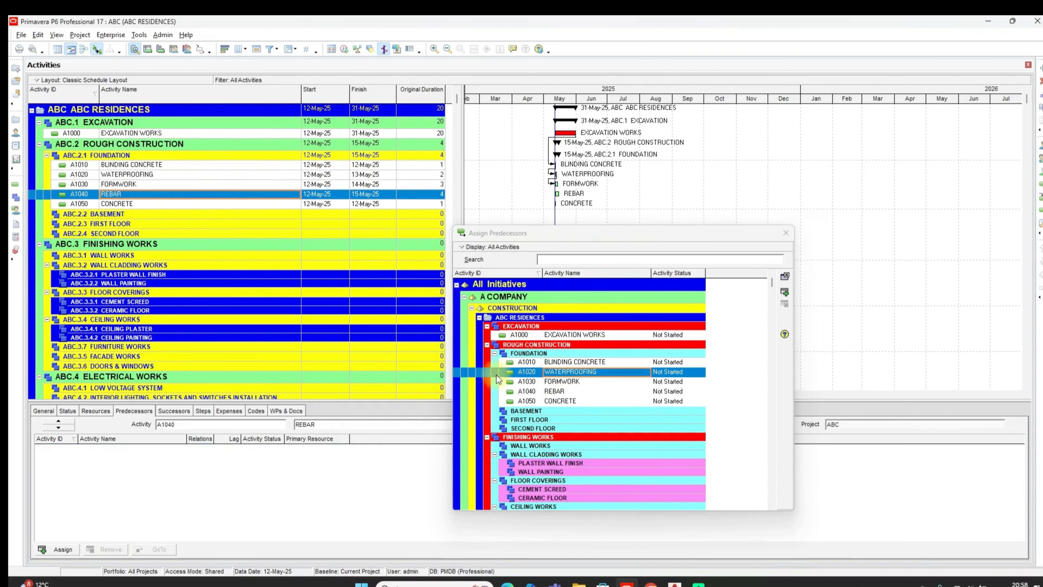
pyautogui.doubleClick(539, 382)
pyautogui.click(164, 203)
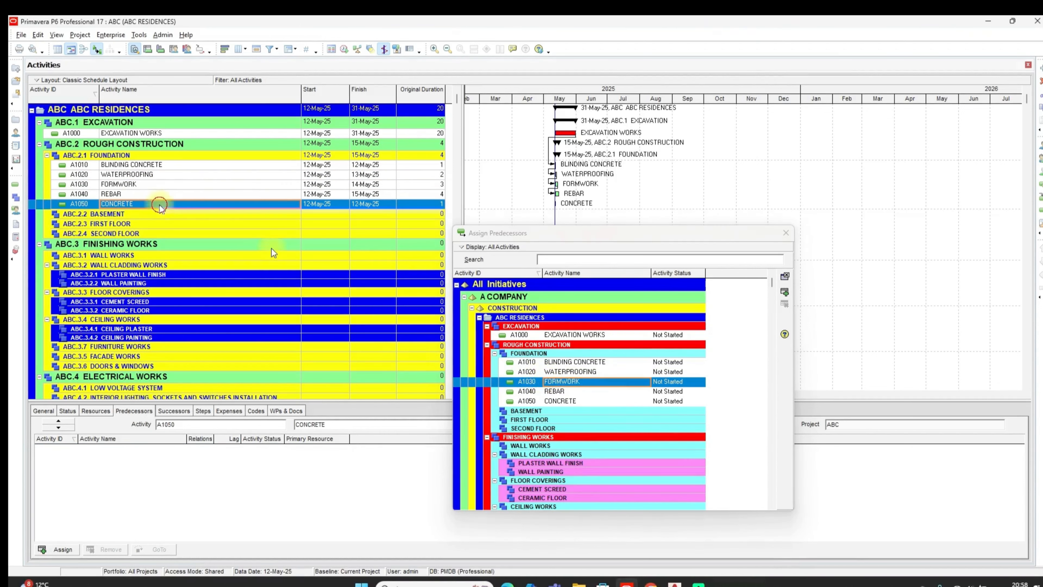
pyautogui.doubleClick(585, 392)
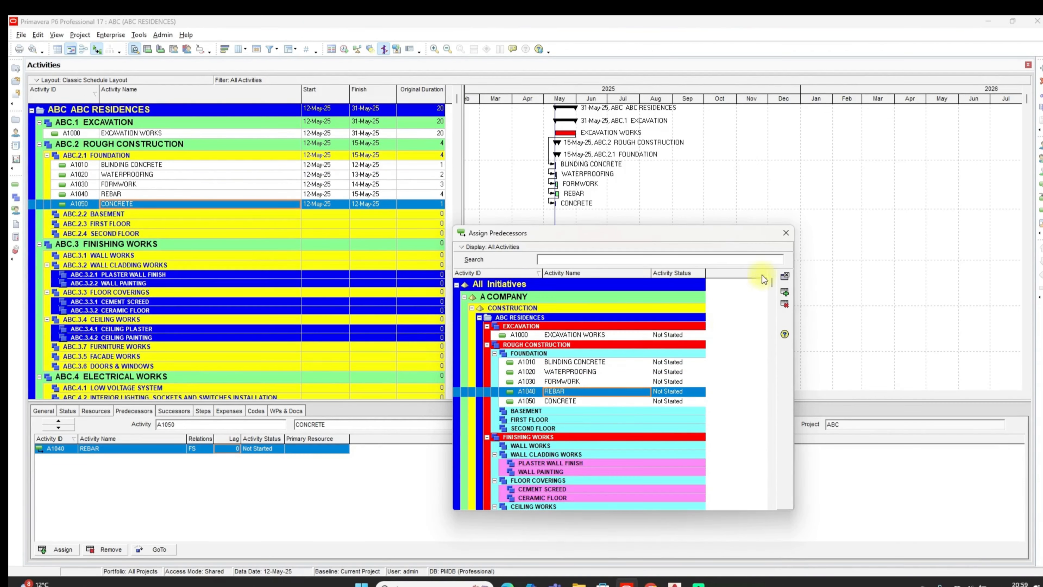
pyautogui.click(785, 232)
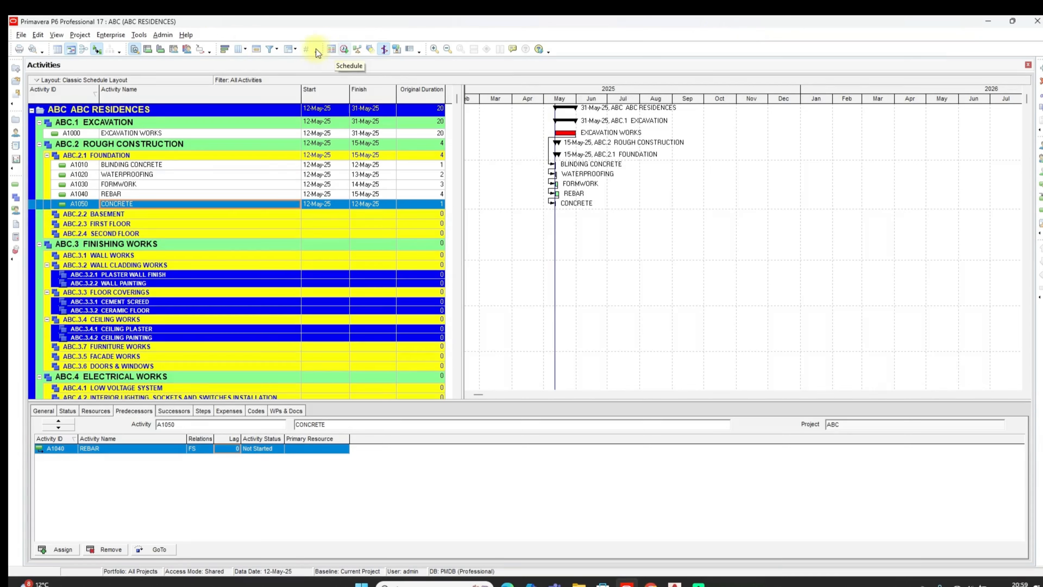
# Schedule the project and check the calculated dates of EXCAVATION WORKS, BLINDING CONCRETE and WATERPROOFING
pyautogui.click(139, 35)
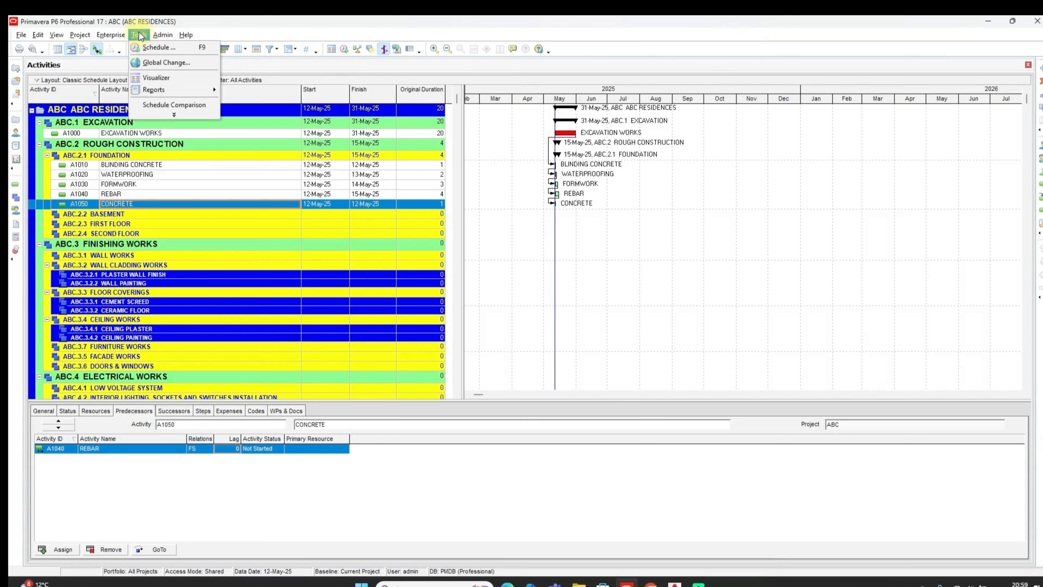
pyautogui.click(150, 48)
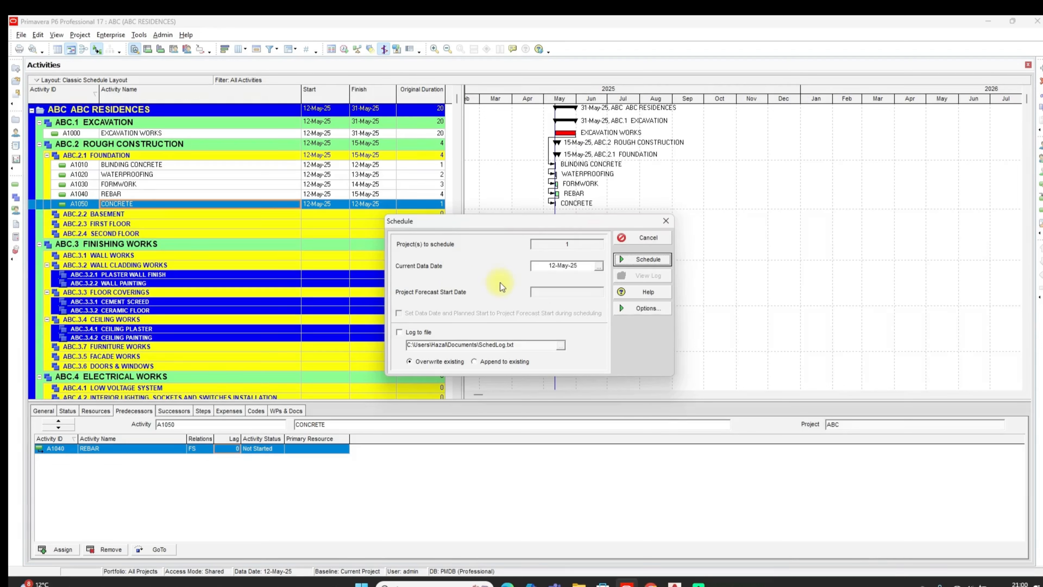
pyautogui.click(638, 260)
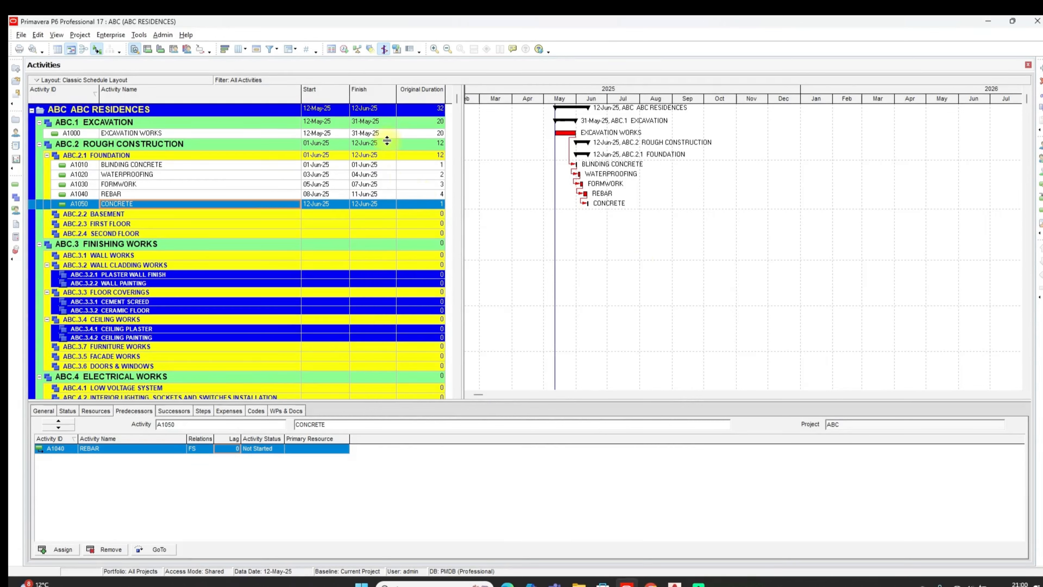
pyautogui.click(378, 134)
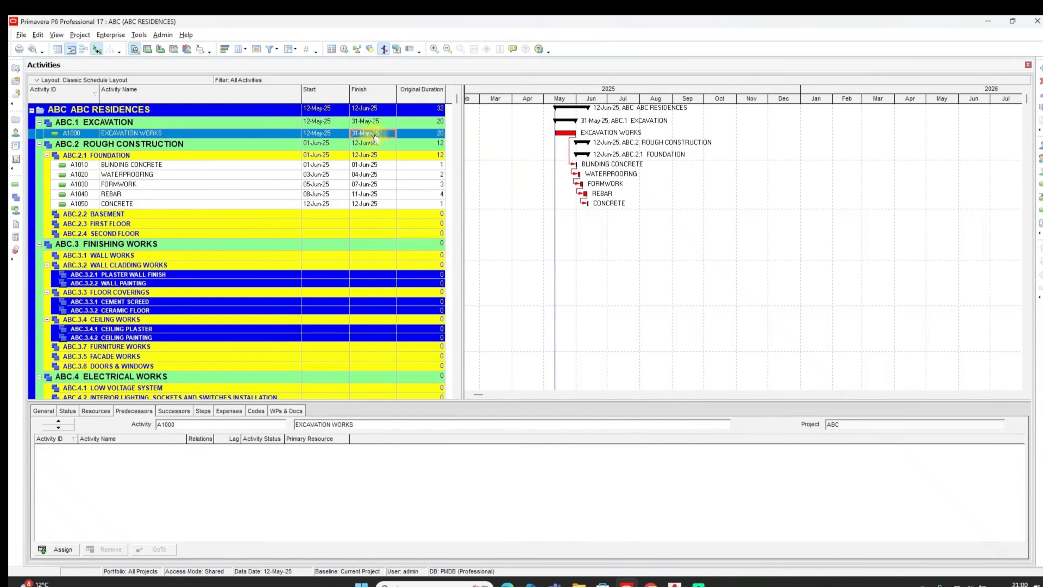
pyautogui.click(337, 167)
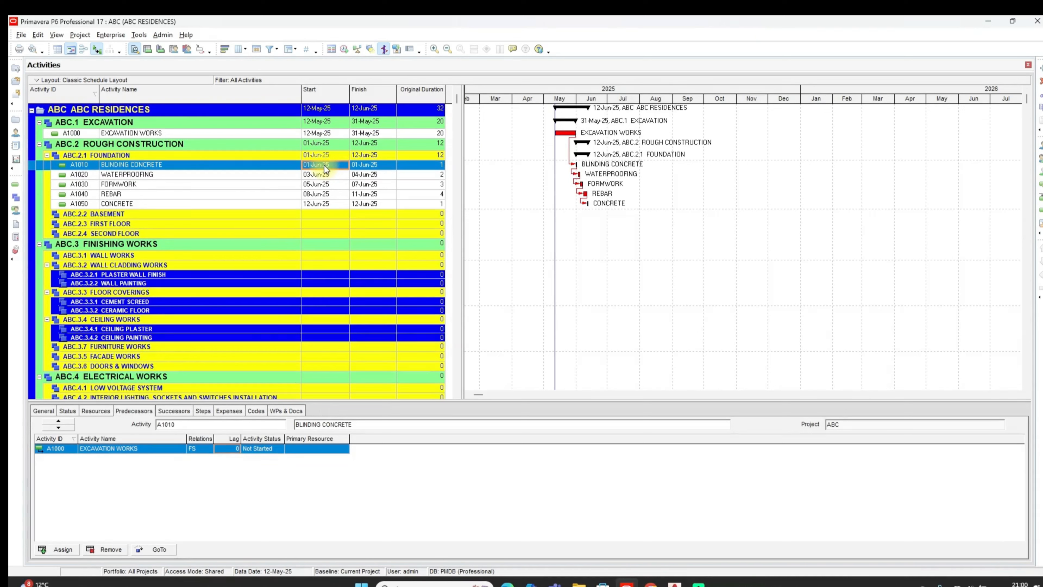
pyautogui.click(320, 176)
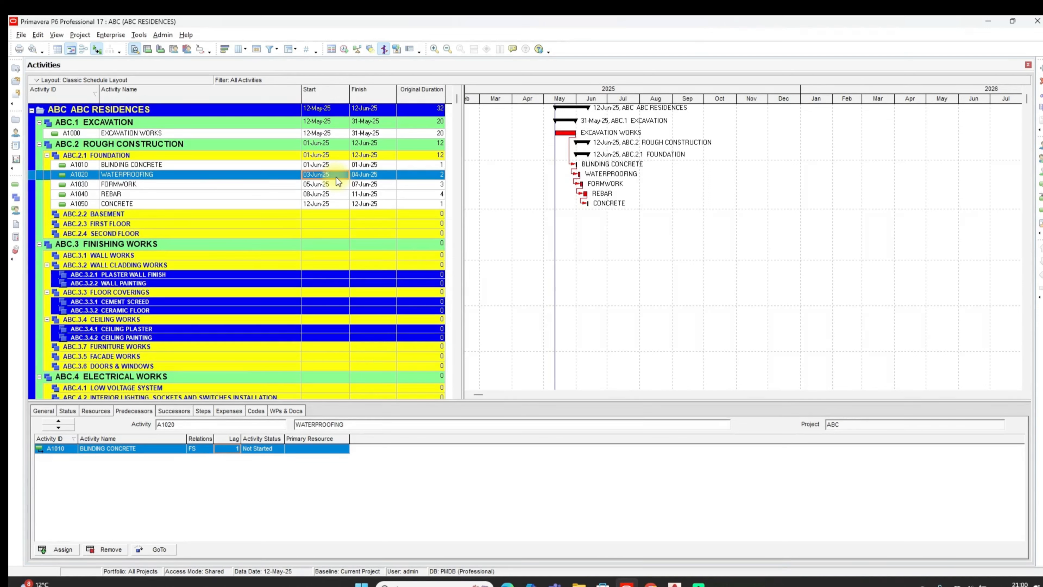
# Copy the foundation's FORMWORK, REBAR and CONCRETE activities into BASEMENT, keeping relationships only between the copied activities
pyautogui.click(155, 185)
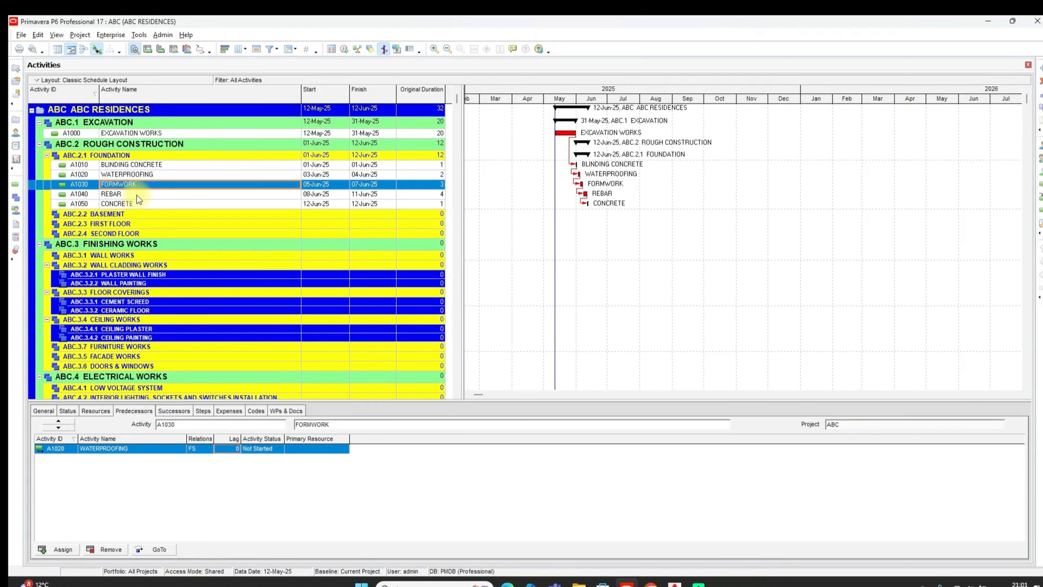
pyautogui.moveTo(136, 195); pyautogui.dragTo(140, 208)
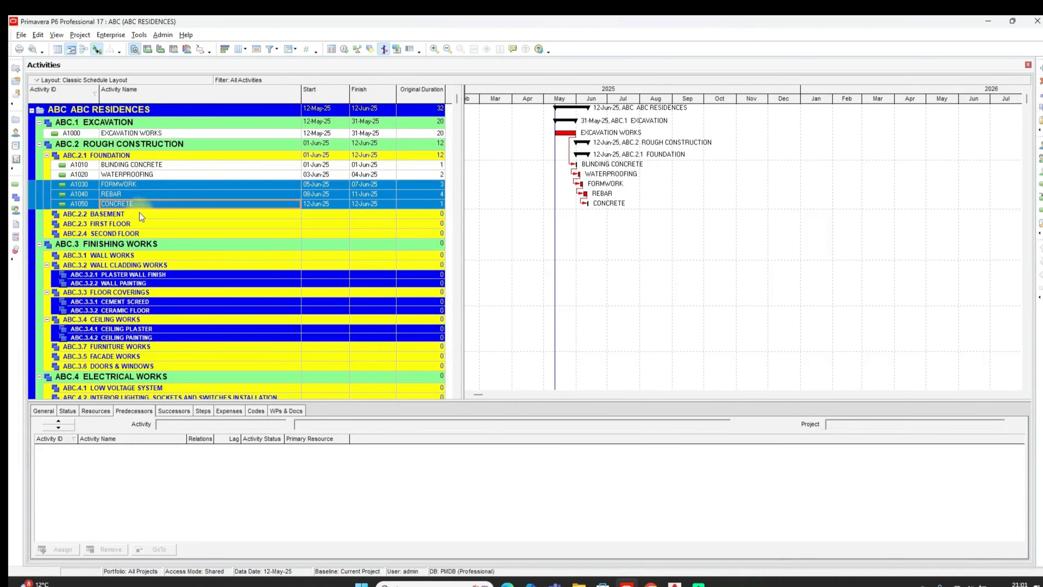
pyautogui.click(140, 214)
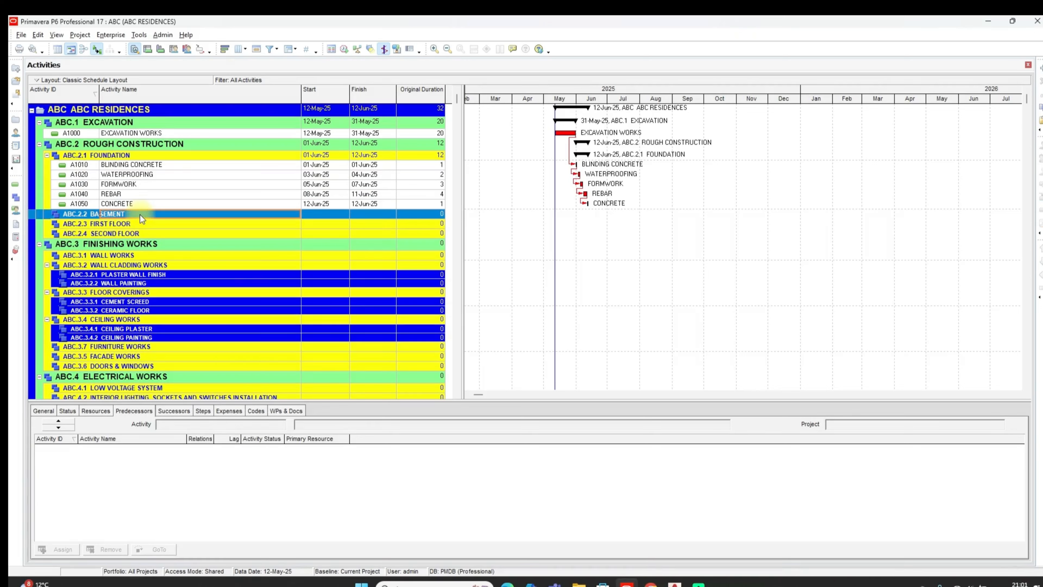
pyautogui.hotkey('ctrl', 'v')
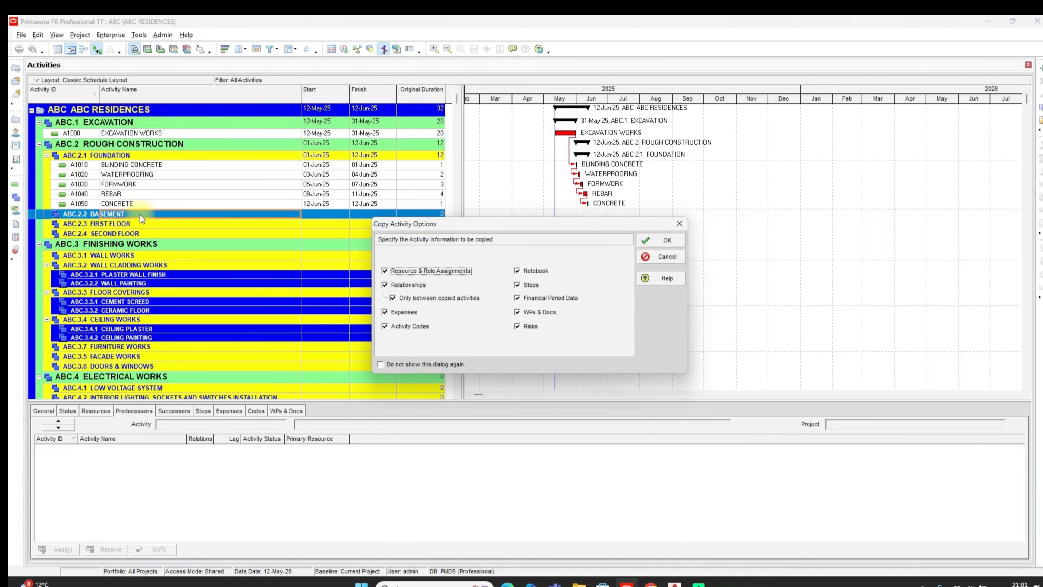
pyautogui.click(669, 245)
pyautogui.click(657, 230)
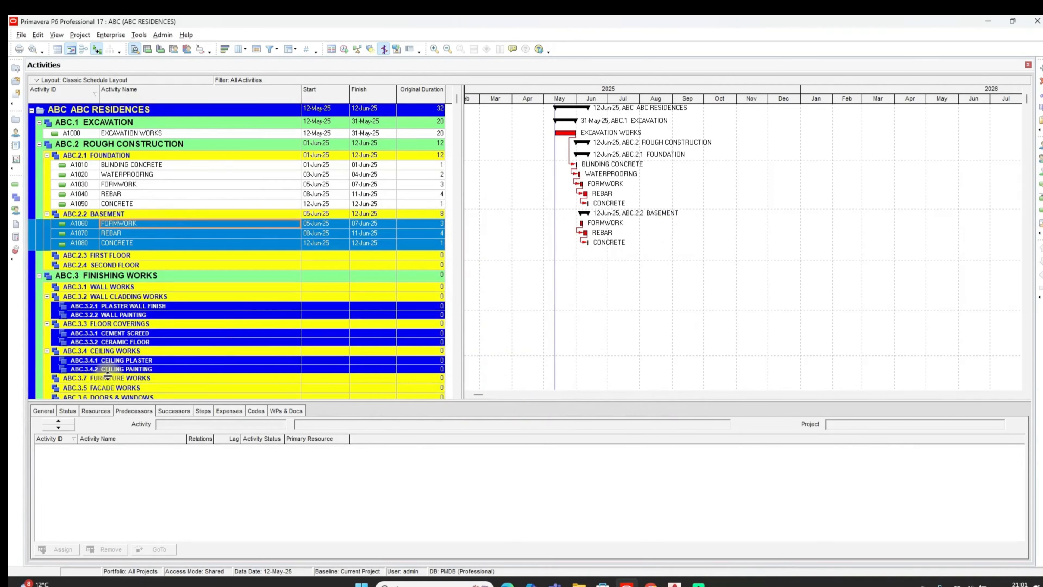
# Examine the predecessors of the copied FORMWORK and REBAR activities under BASEMENT, going to REBAR's linked predecessor
pyautogui.click(144, 227)
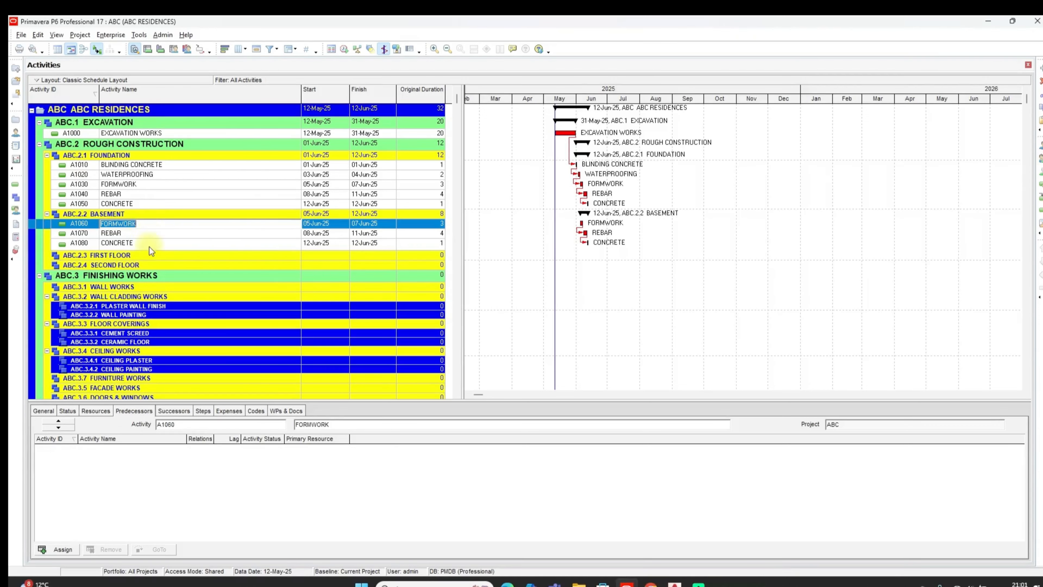
pyautogui.click(148, 246)
pyautogui.moveTo(150, 220); pyautogui.dragTo(151, 222)
pyautogui.click(152, 226)
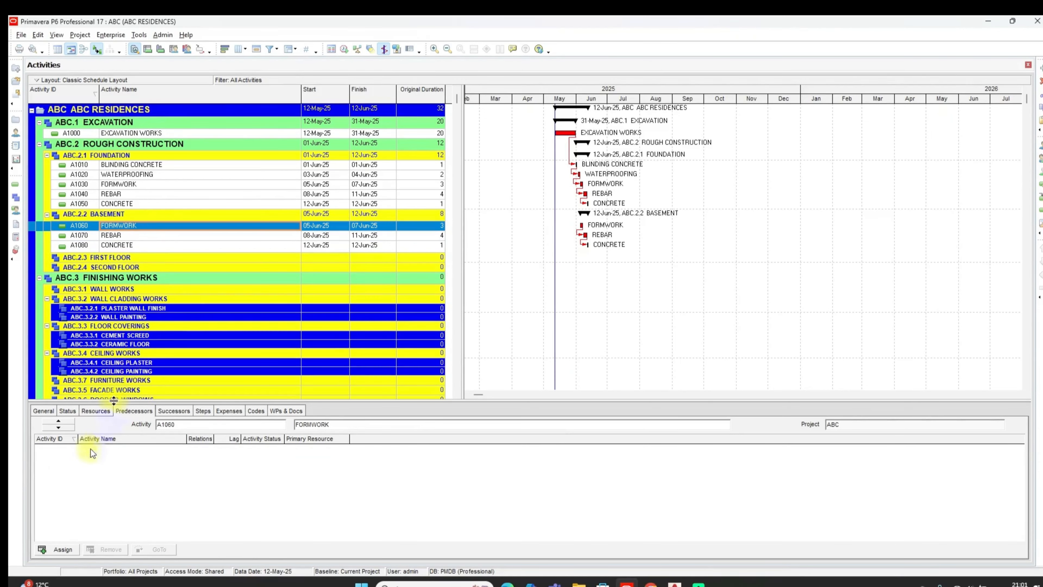
pyautogui.click(136, 235)
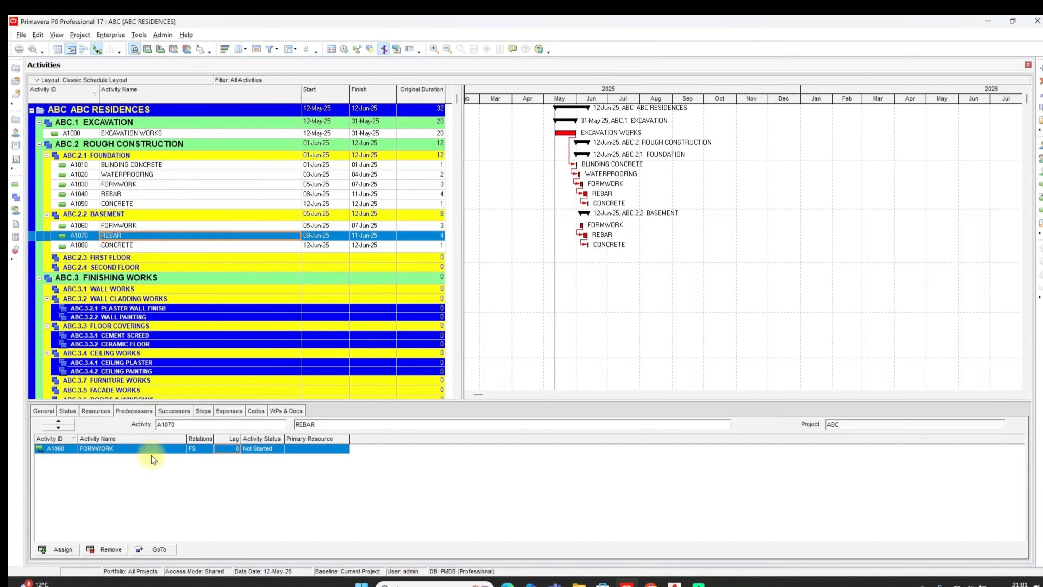
pyautogui.click(112, 447)
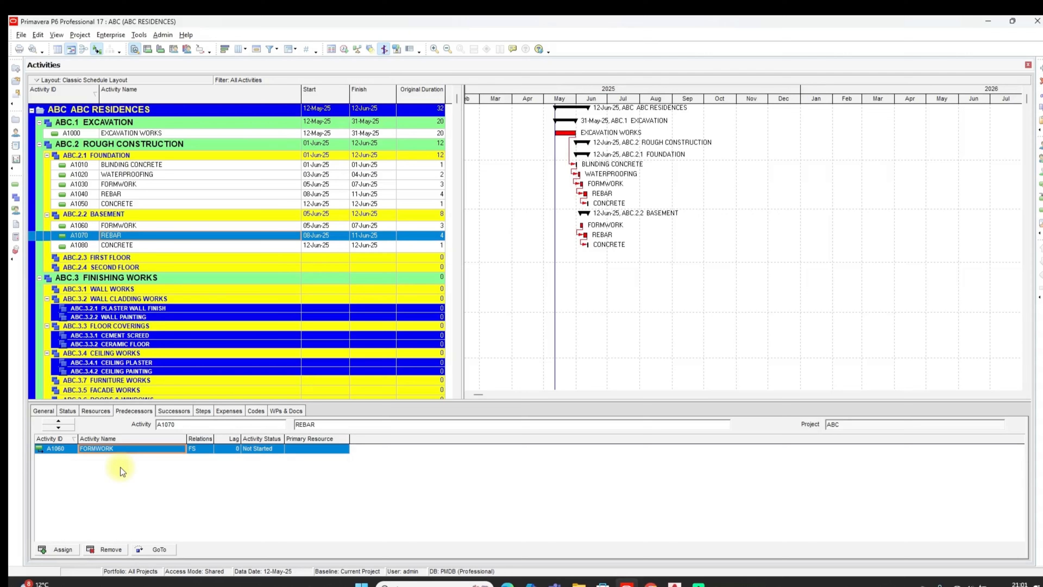
pyautogui.click(144, 549)
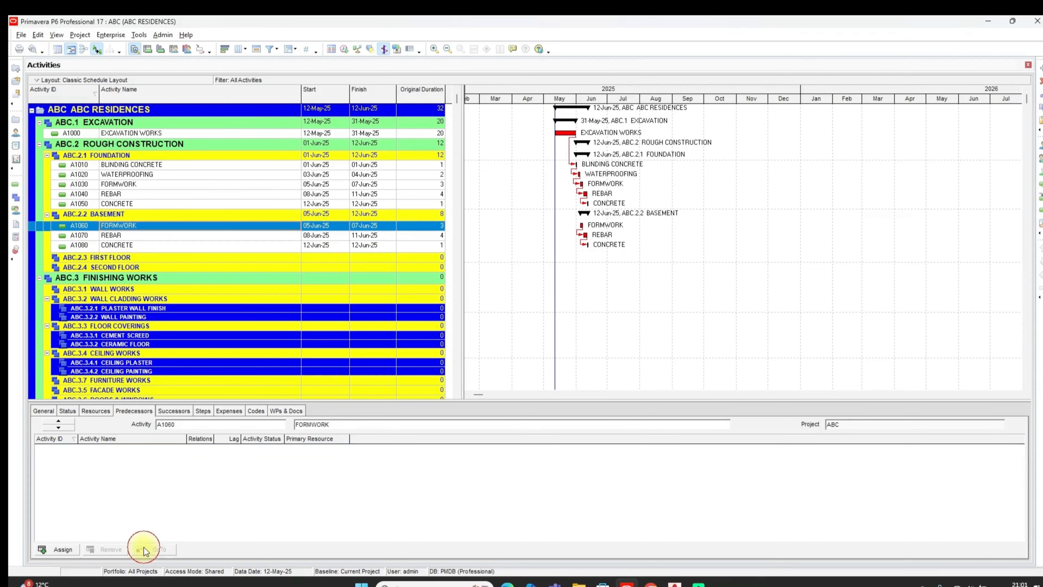
pyautogui.click(119, 238)
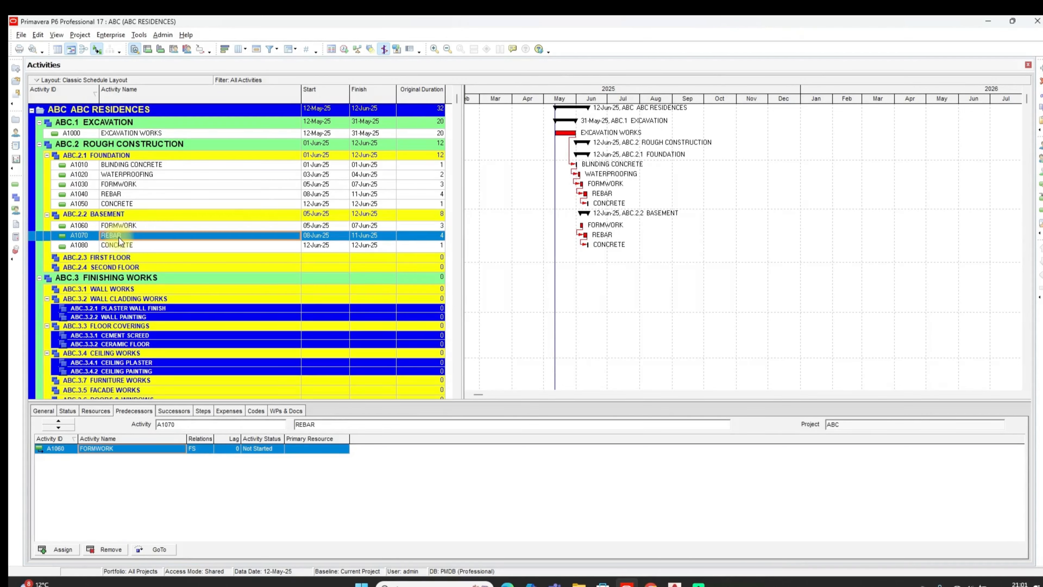